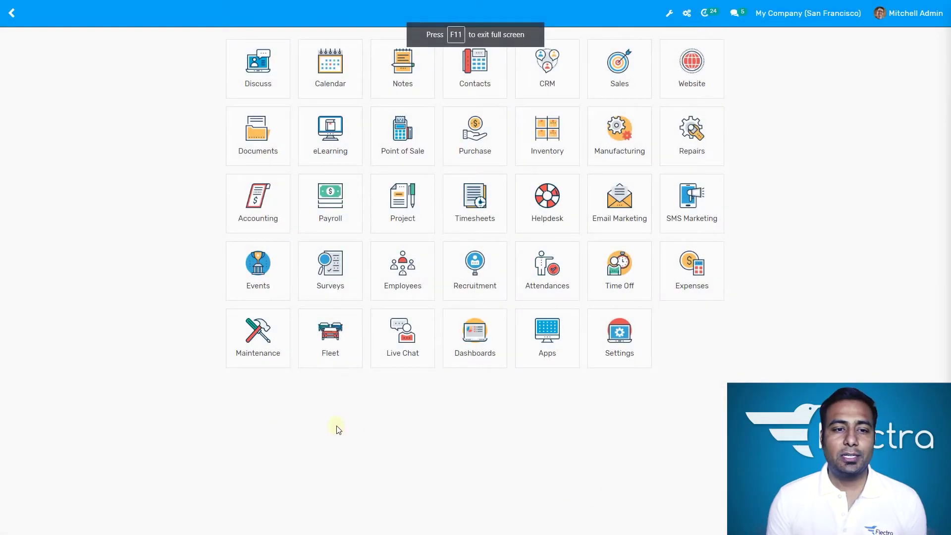
Open the Accounting Dashboard and remove the Favorites filter so all 12 journal cards show.
click(140, 272)
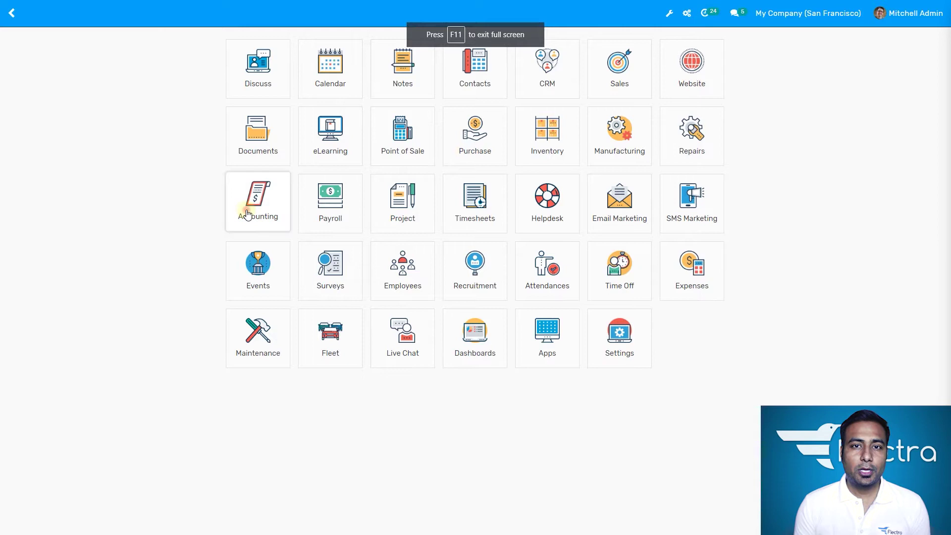
click(248, 214)
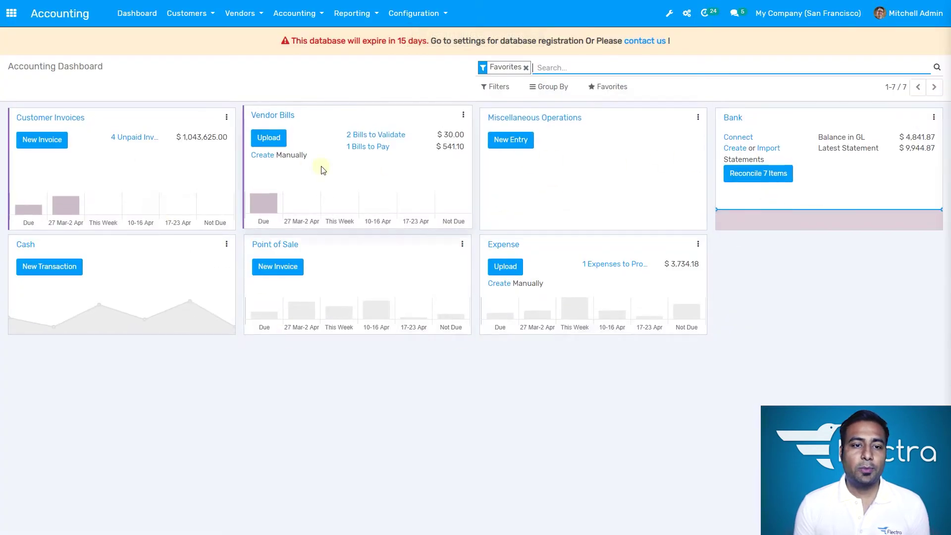
click(526, 68)
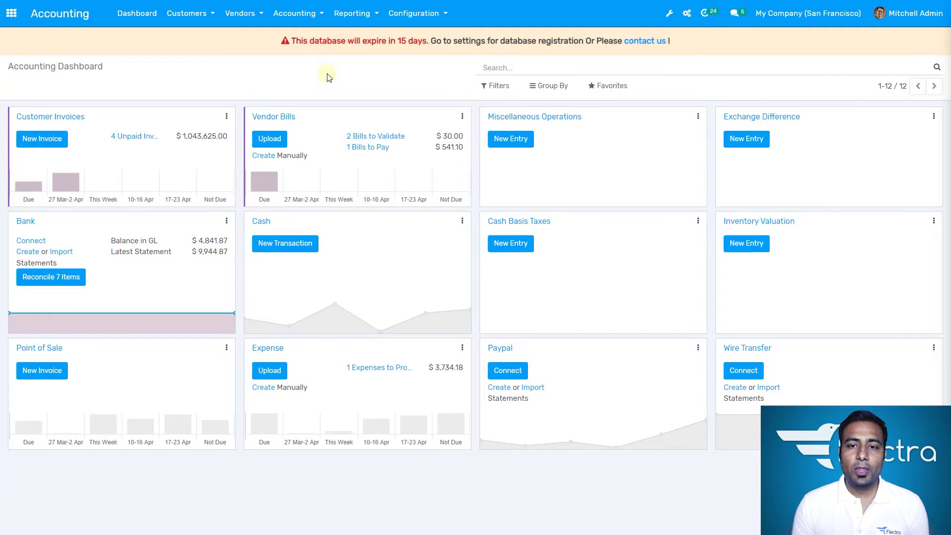
click(343, 82)
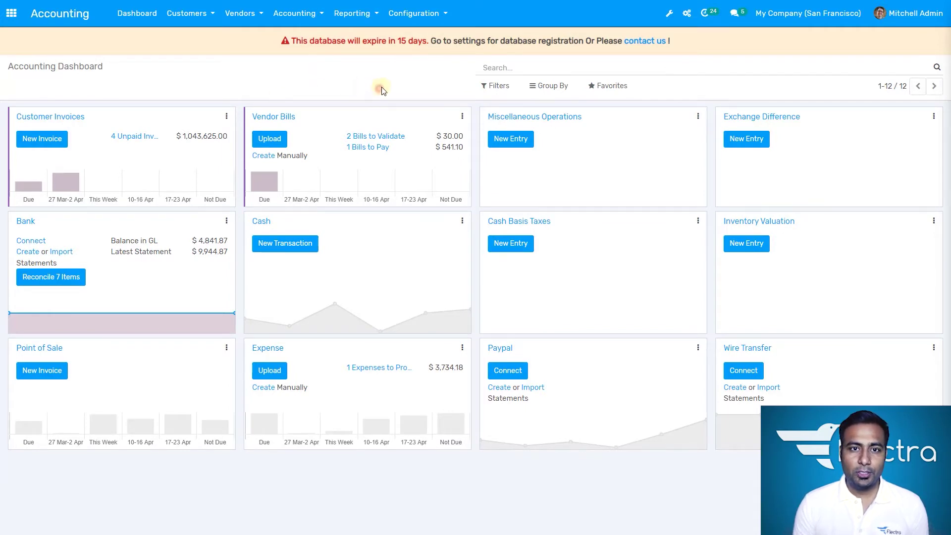
Open the Journals list from the Accounting Configuration menu.
click(441, 15)
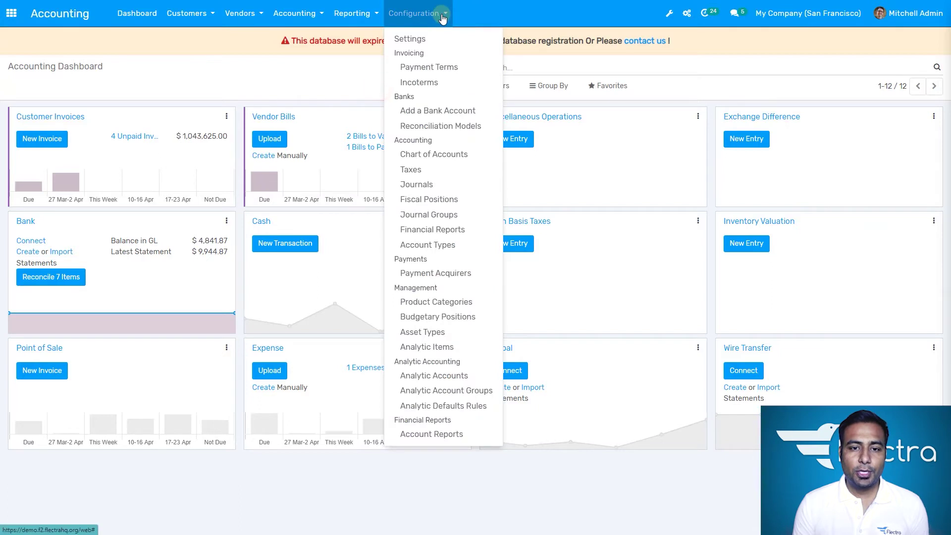
click(431, 187)
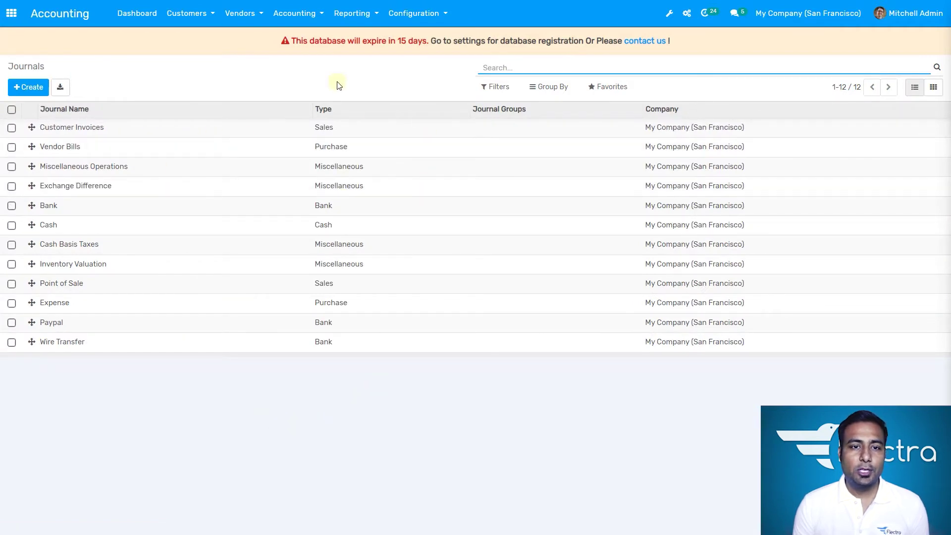
Open the Customer Invoices journal, inspect it in edit mode, then leave without changes.
click(99, 130)
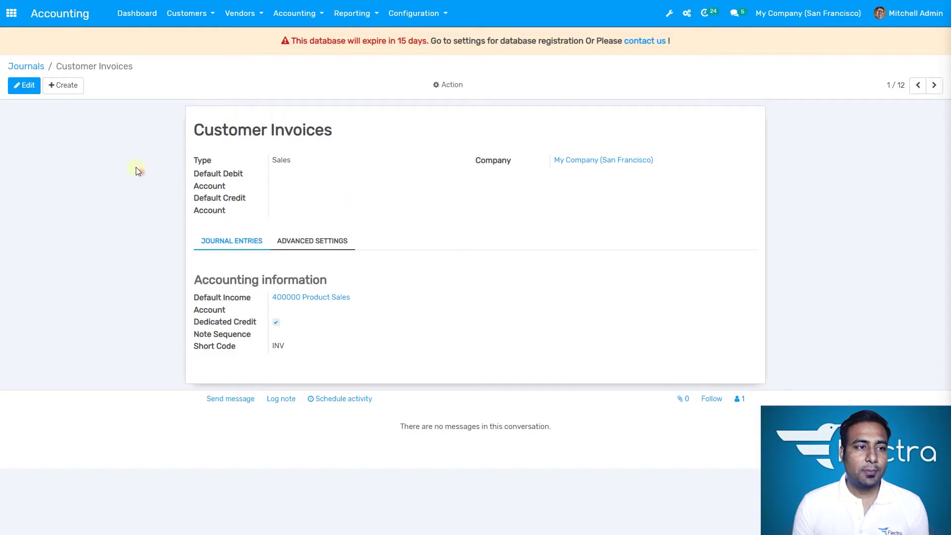
click(22, 89)
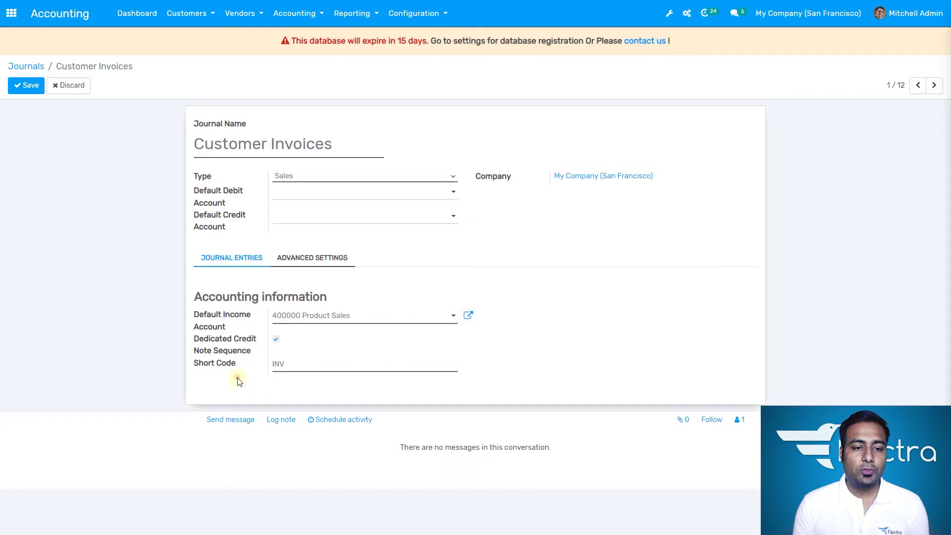
mouse_move(239, 360)
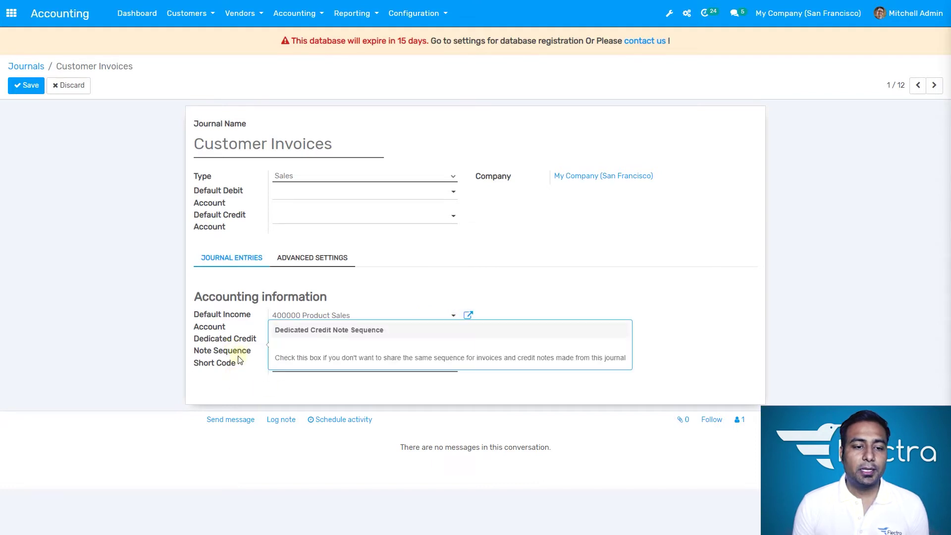
click(241, 384)
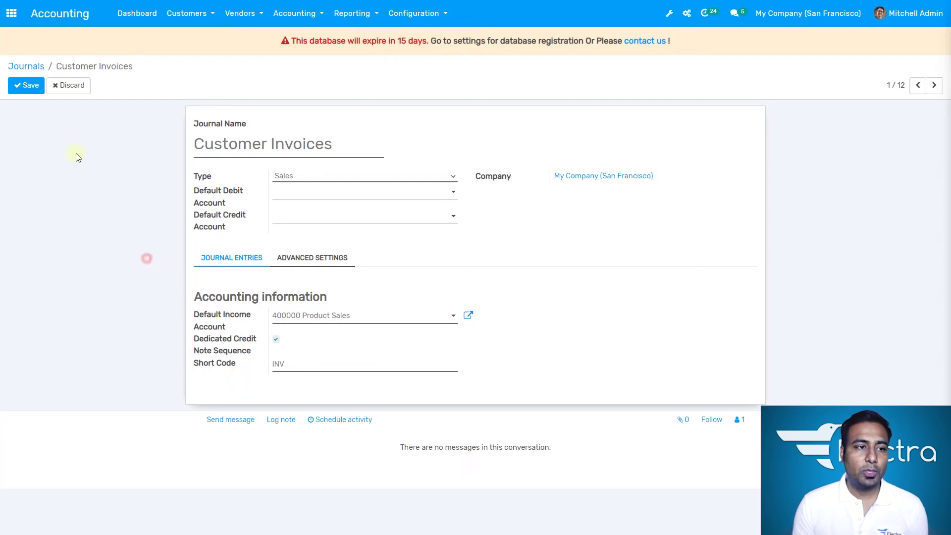
click(19, 88)
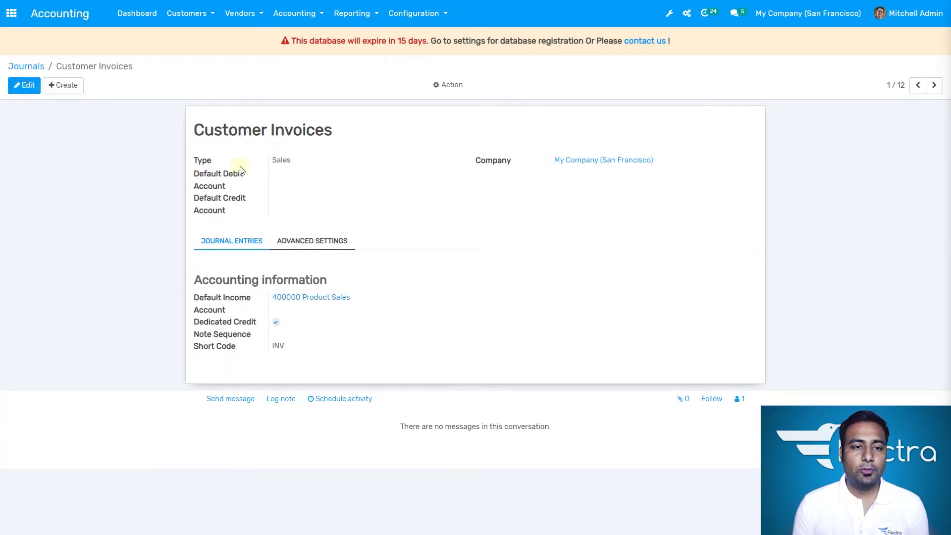
Advance to the Vendor Bills journal, record 2 of 12.
click(934, 84)
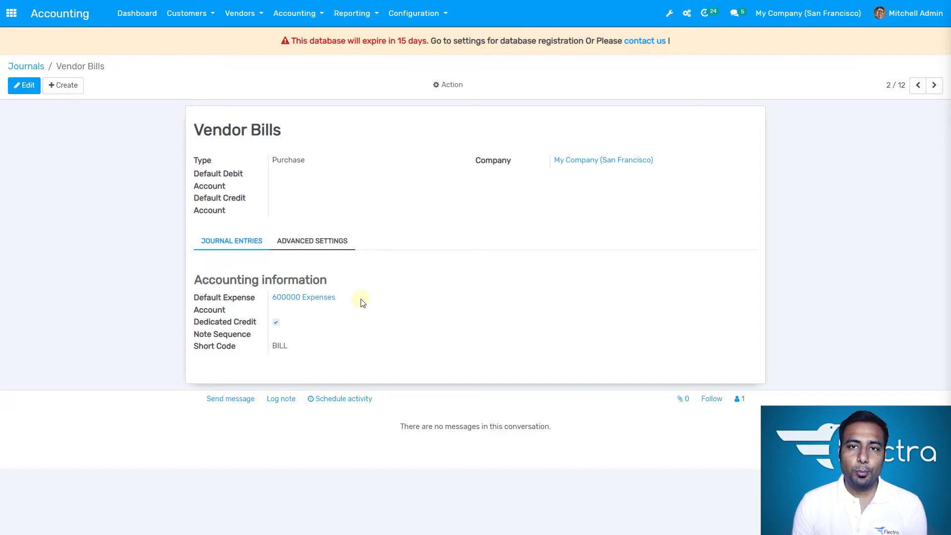
Go to Miscellaneous Operations and review its Advanced Settings, ending on Journal Entries.
click(940, 93)
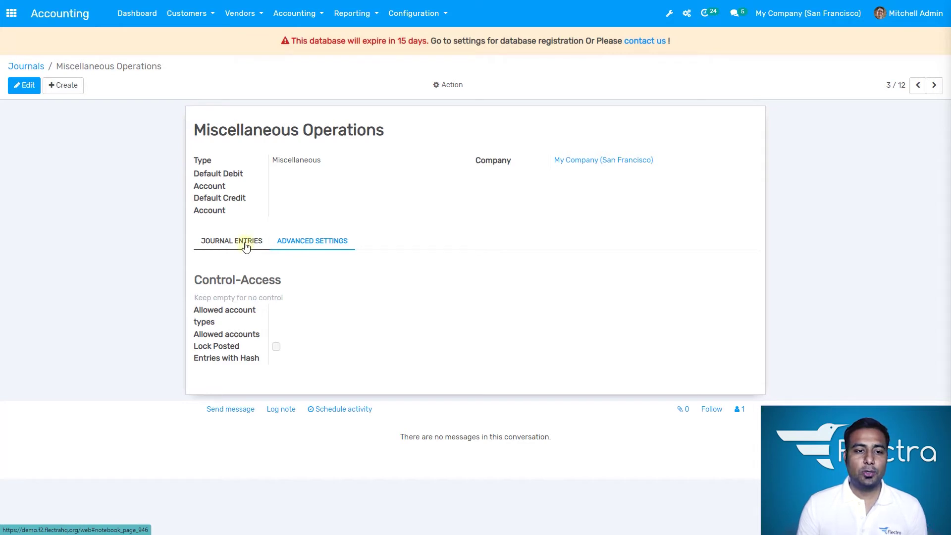
click(246, 246)
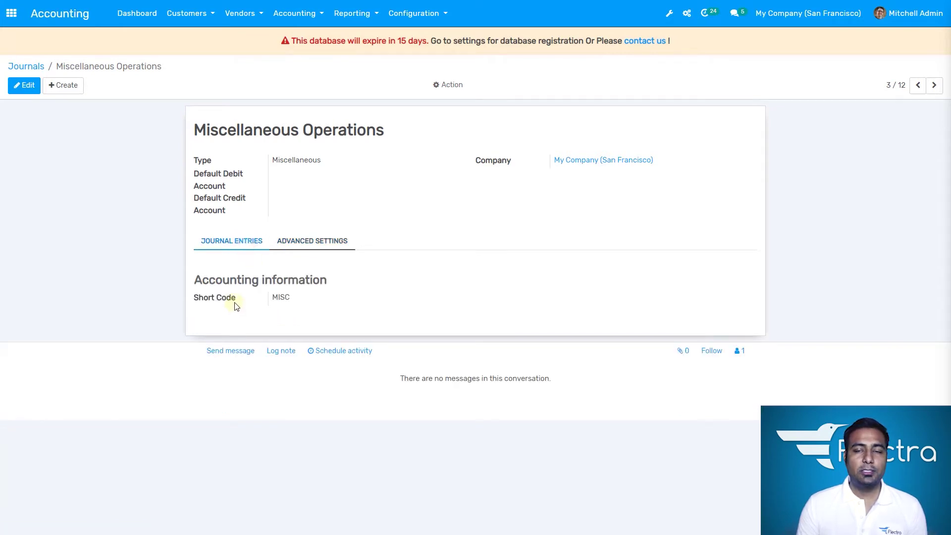
click(302, 248)
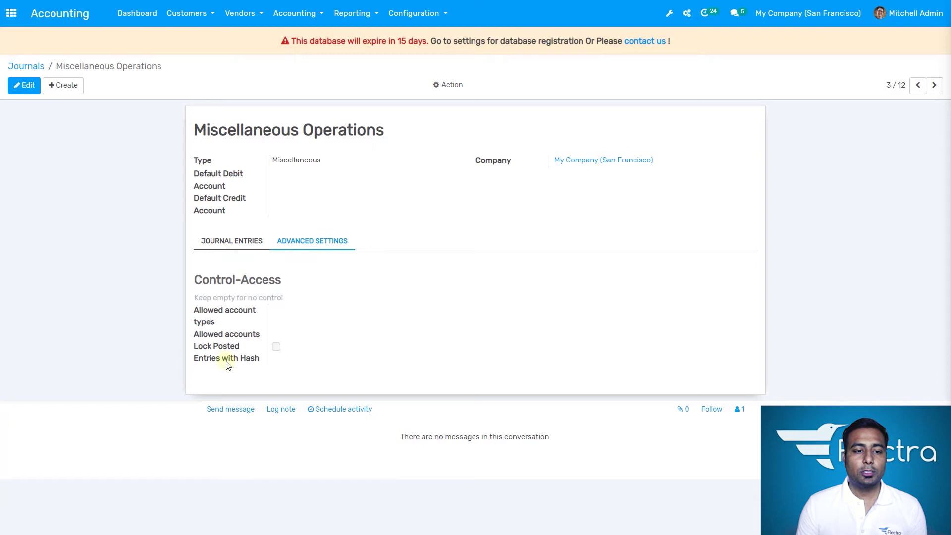
mouse_move(254, 360)
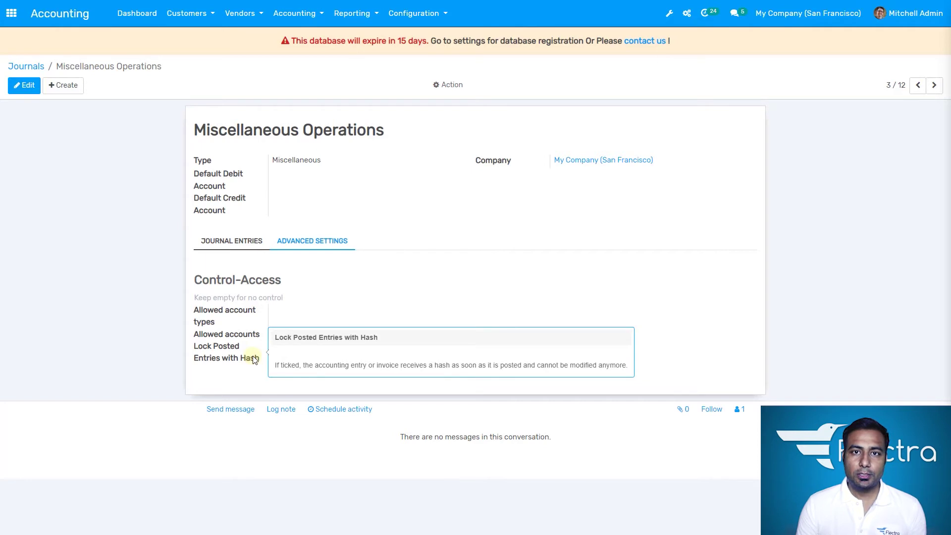
click(254, 243)
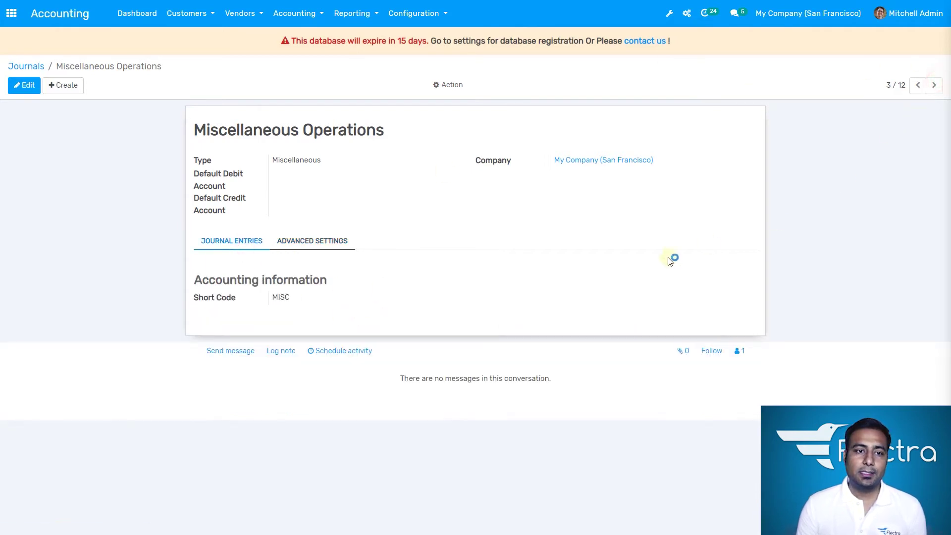
Step past Exchange Difference to the Bank journal, short code BNK1.
key(alt+n)
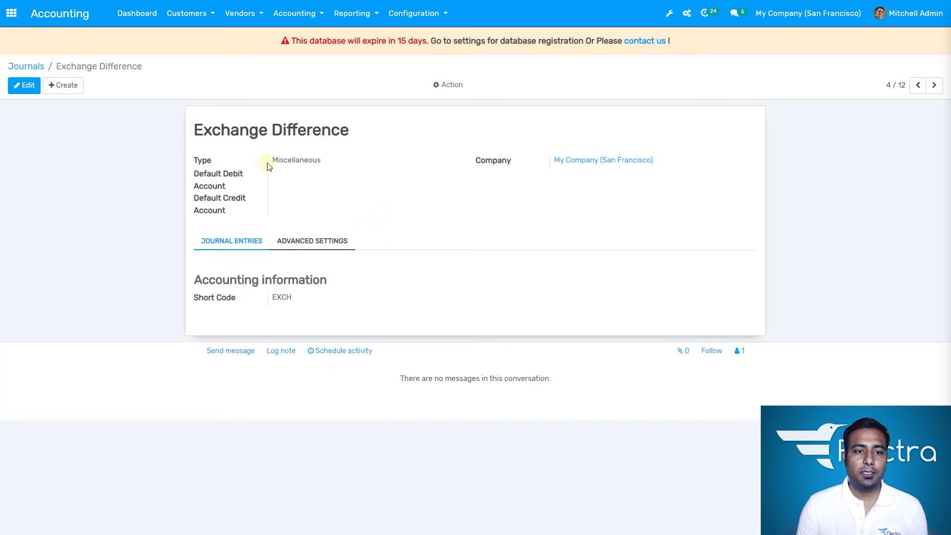
click(934, 85)
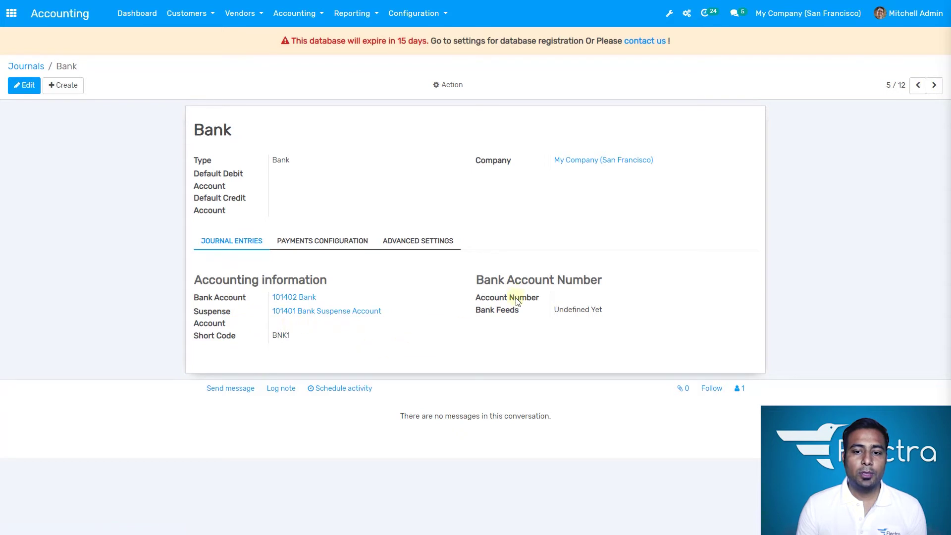
Review the Bank journal's Payments Configuration and Advanced Settings, then advance to Cash.
click(330, 244)
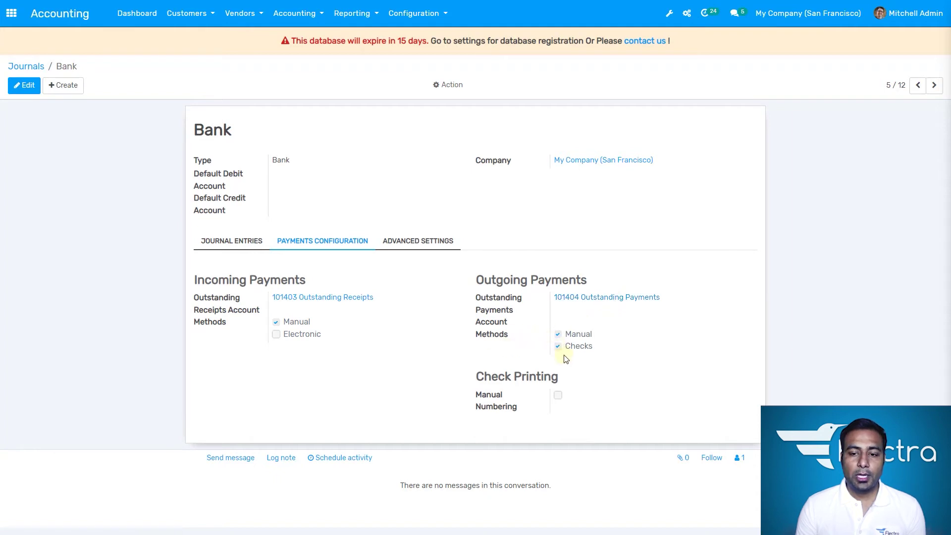
click(425, 240)
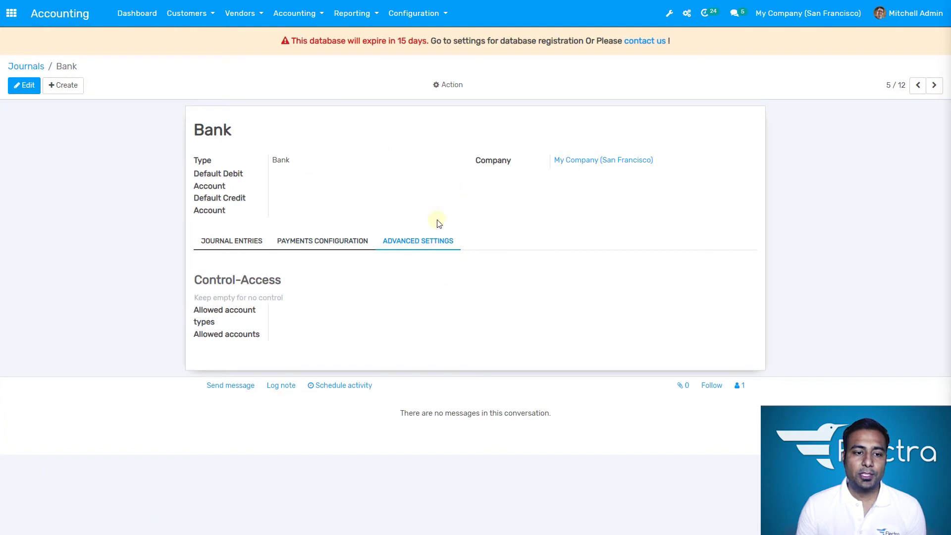
click(934, 85)
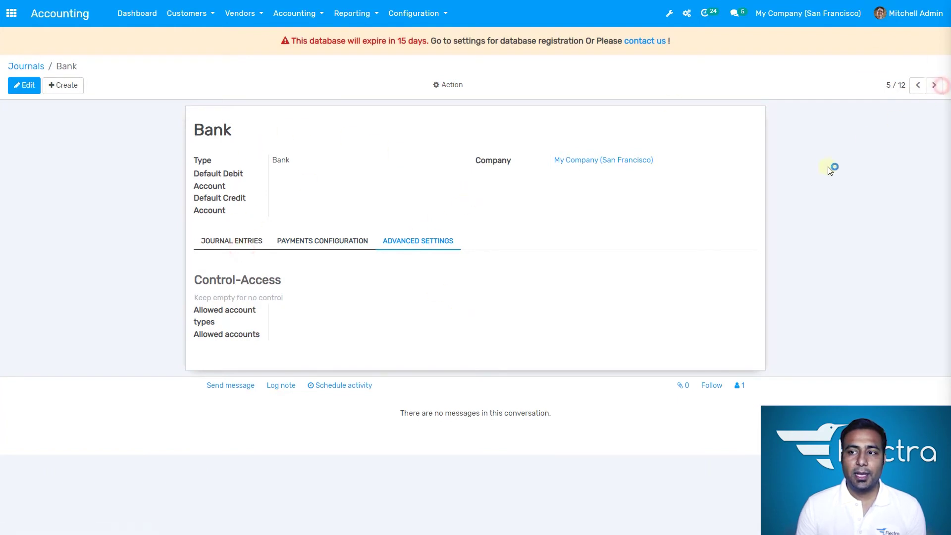
Step from Cash through Cash Basis Taxes and Inventory Valuation, then return to the Journals list.
click(251, 240)
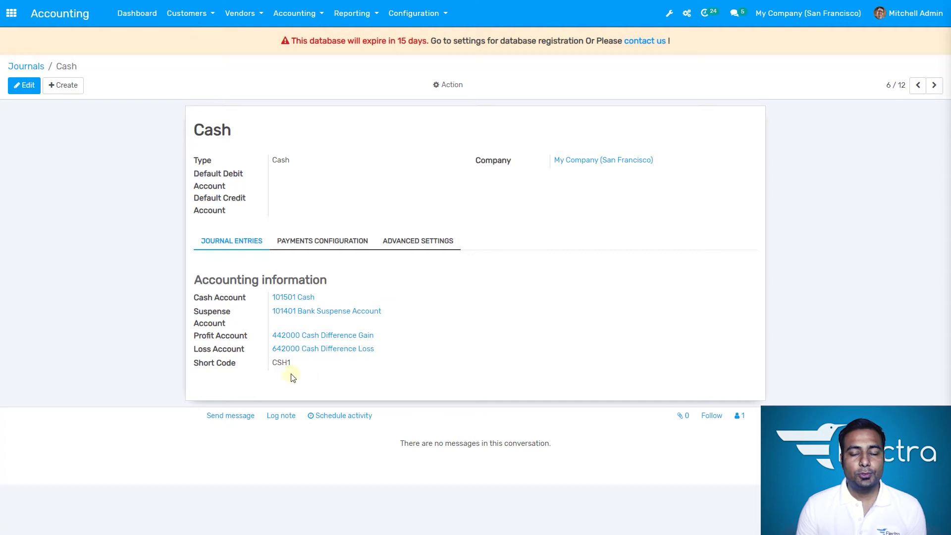
click(939, 89)
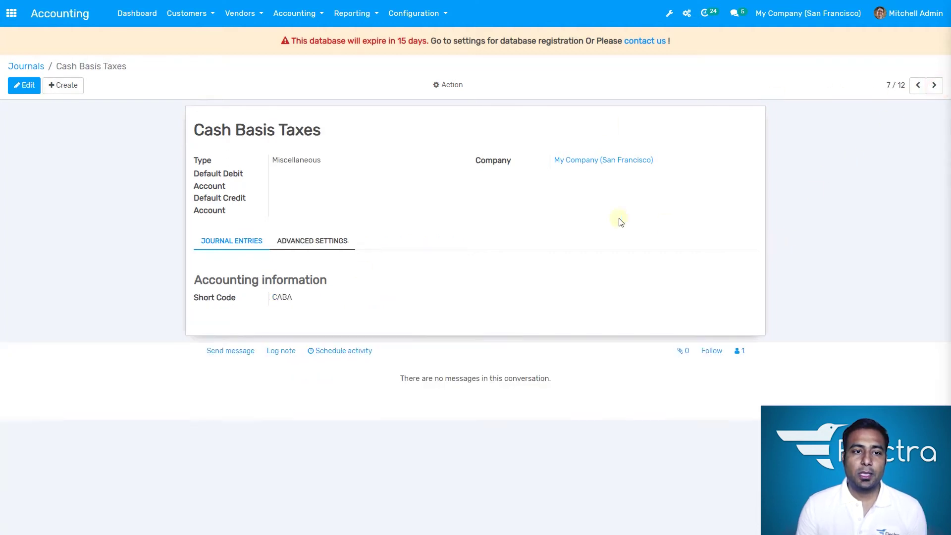
click(934, 85)
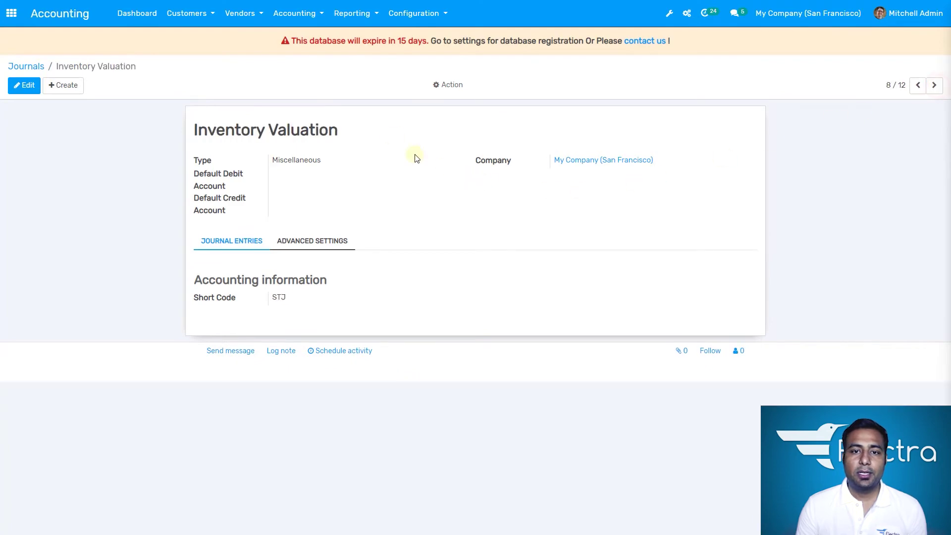
click(28, 66)
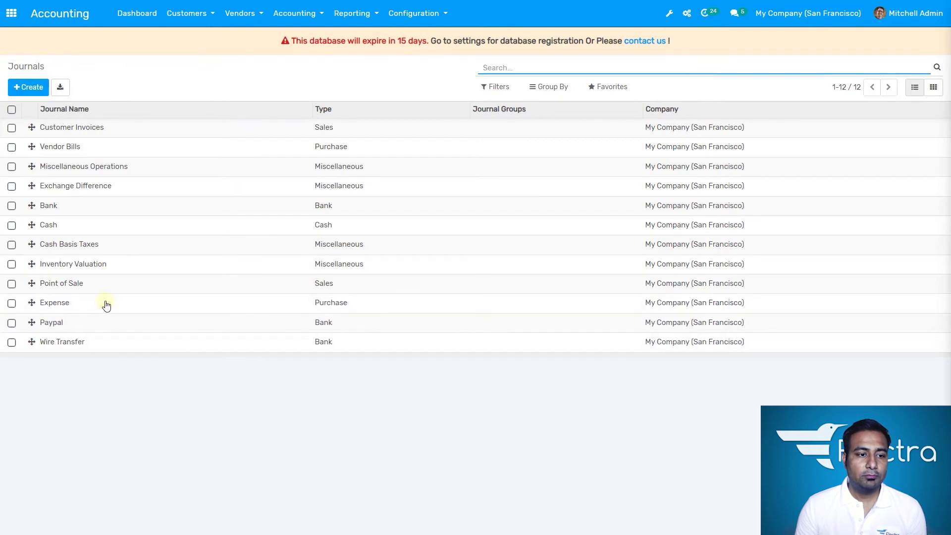
Drag Exchange Difference to sit between Expense and Paypal and clear its selection.
drag(119, 286, 94, 334)
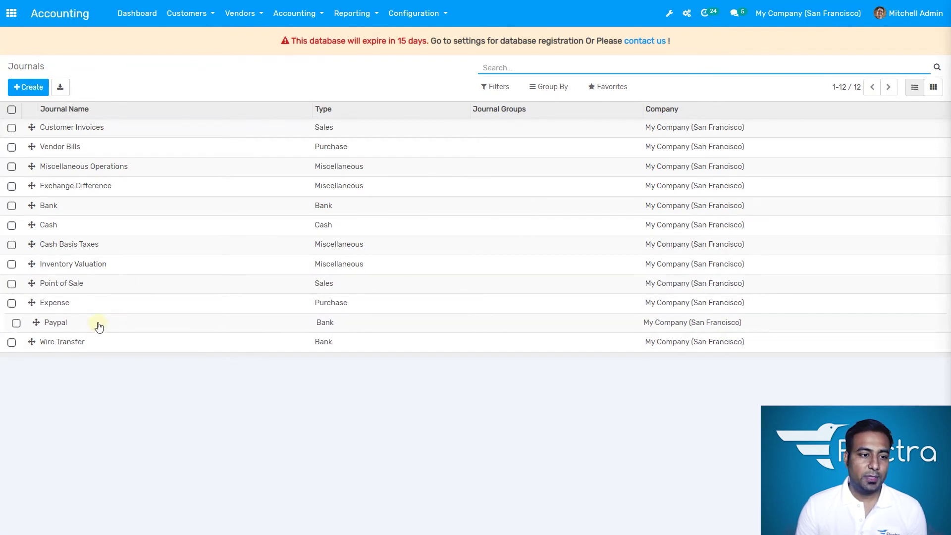
drag(101, 187, 53, 323)
click(11, 187)
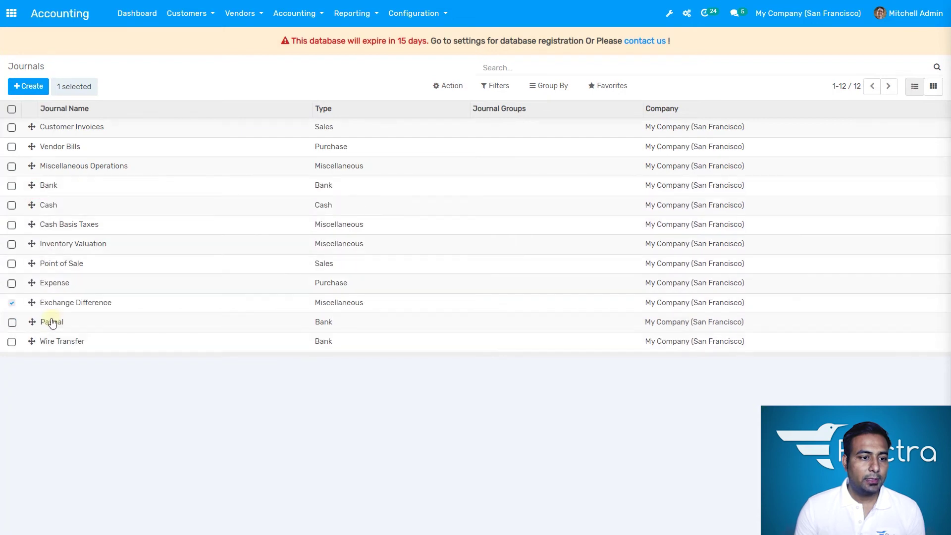
click(12, 302)
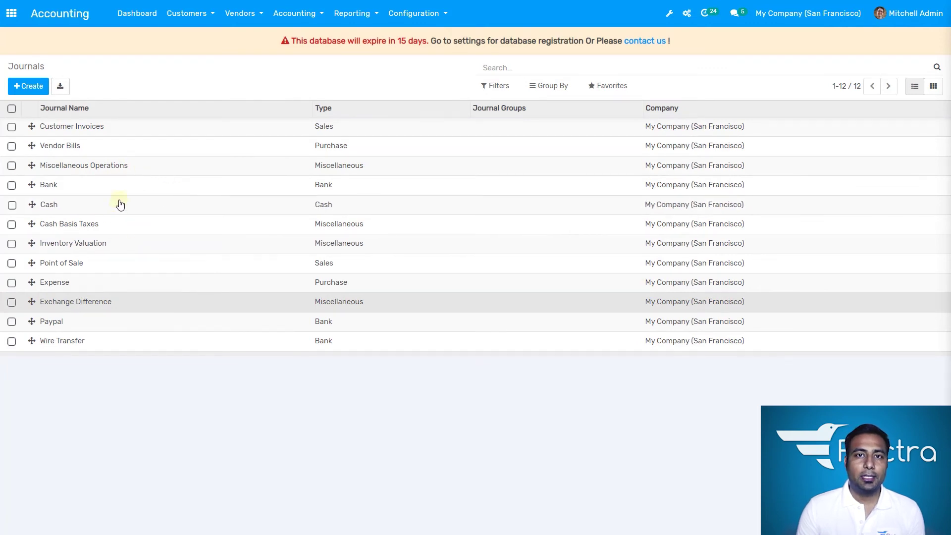
click(432, 15)
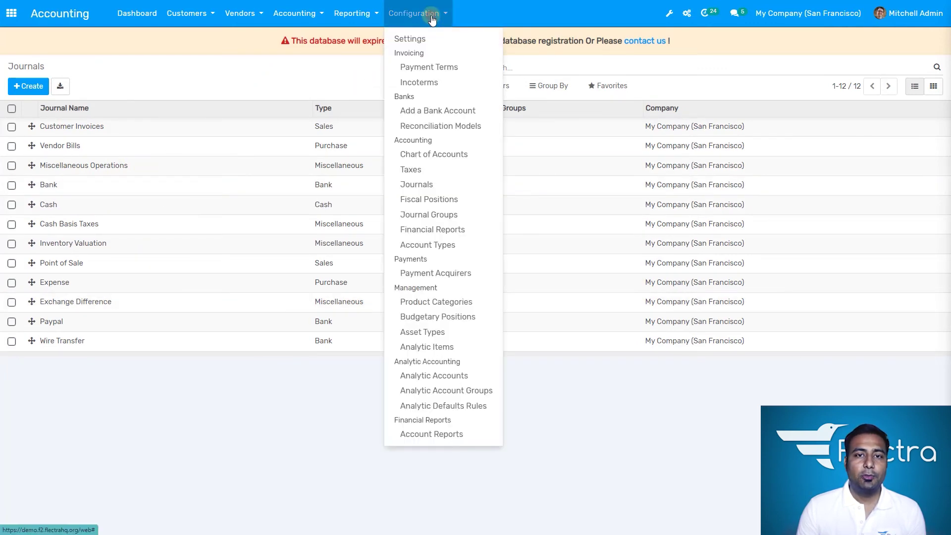
click(438, 221)
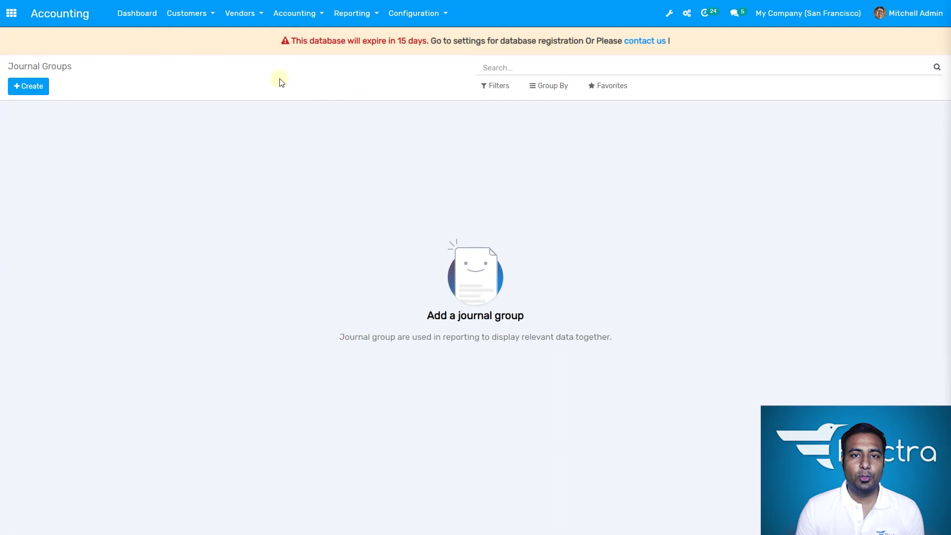
click(431, 13)
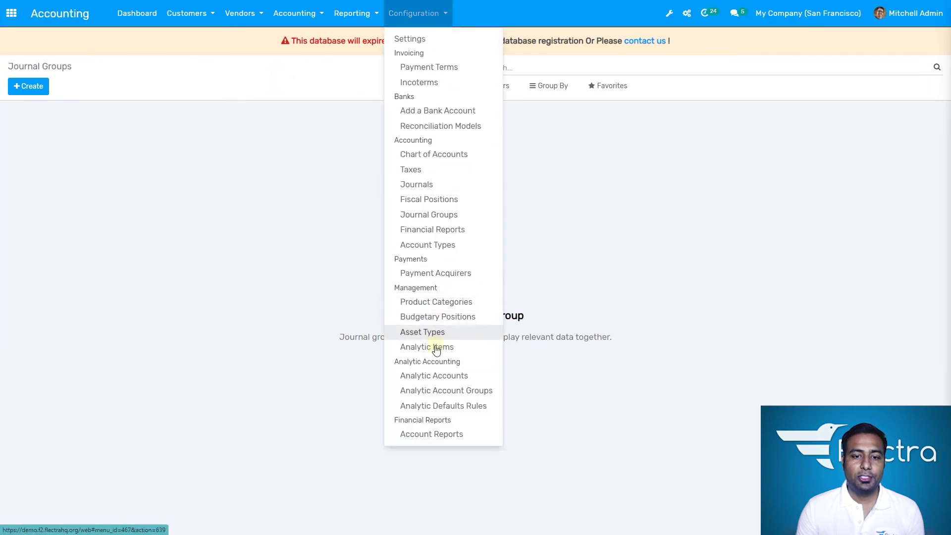
click(430, 186)
click(31, 87)
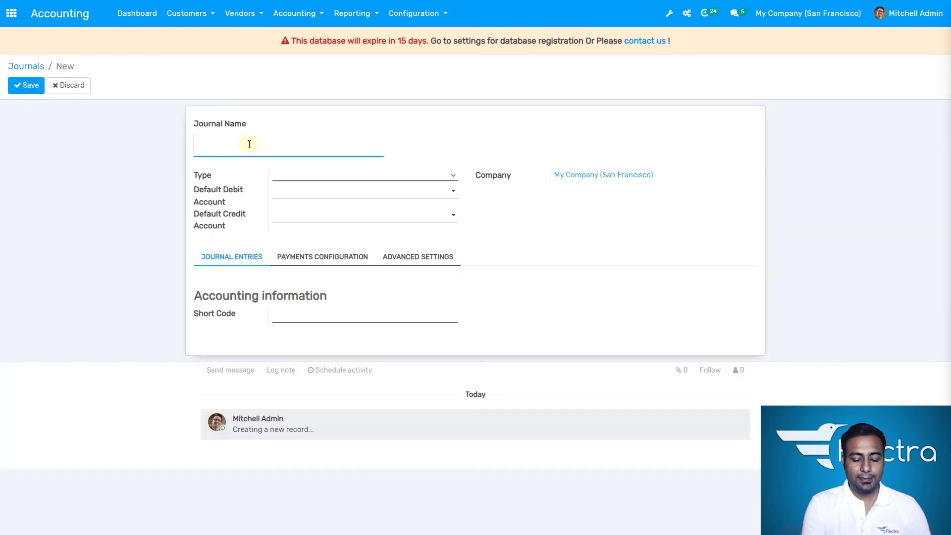
Name the new journal 'Salary' with type Miscellaneous and short code Sal.
text(Sa;)
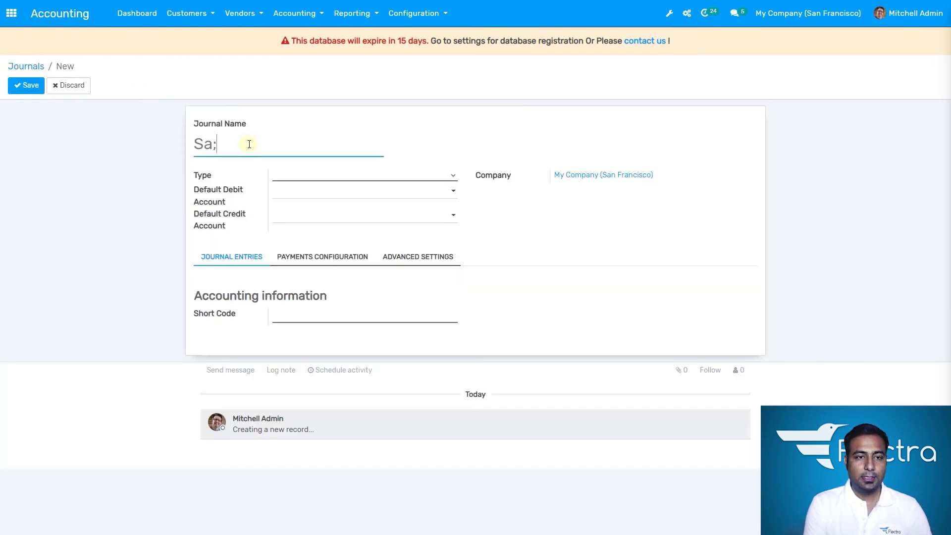
text(a)
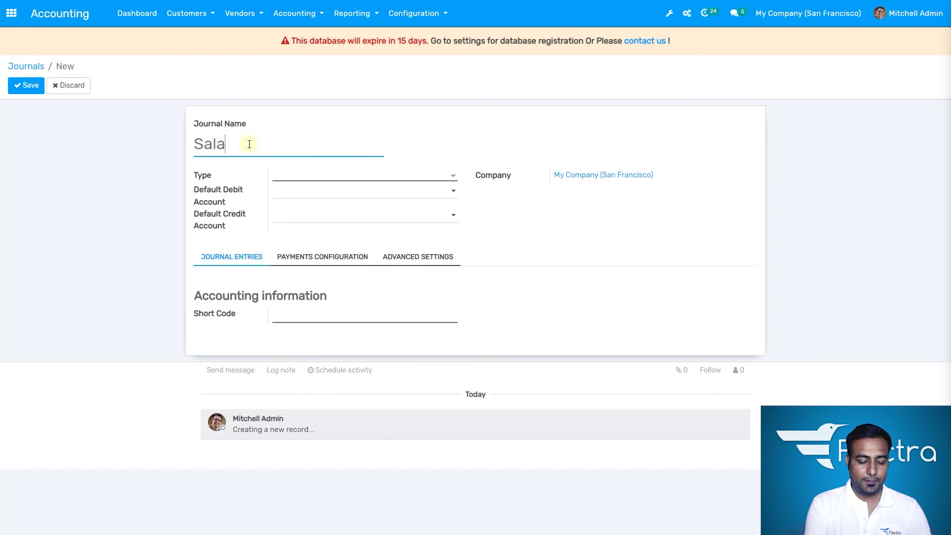
text(ry)
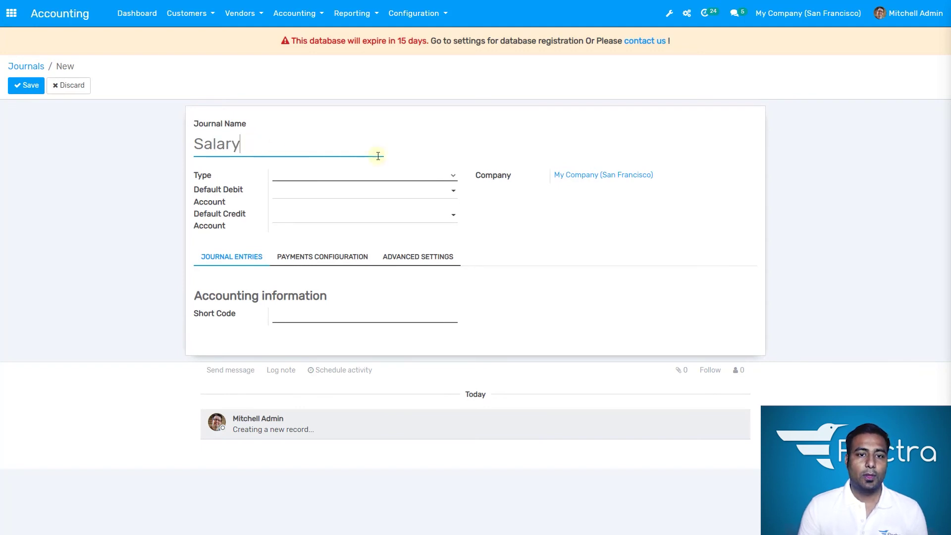
click(397, 166)
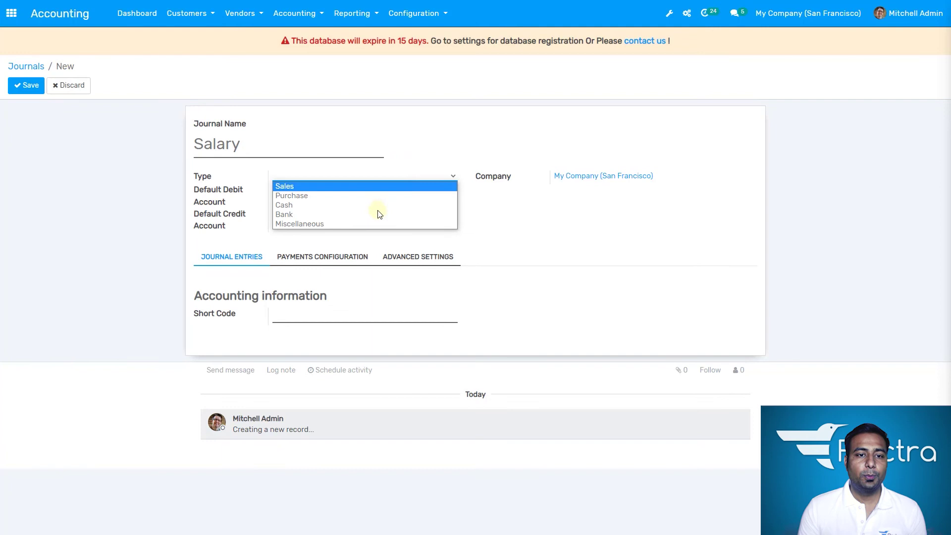
click(370, 225)
click(330, 315)
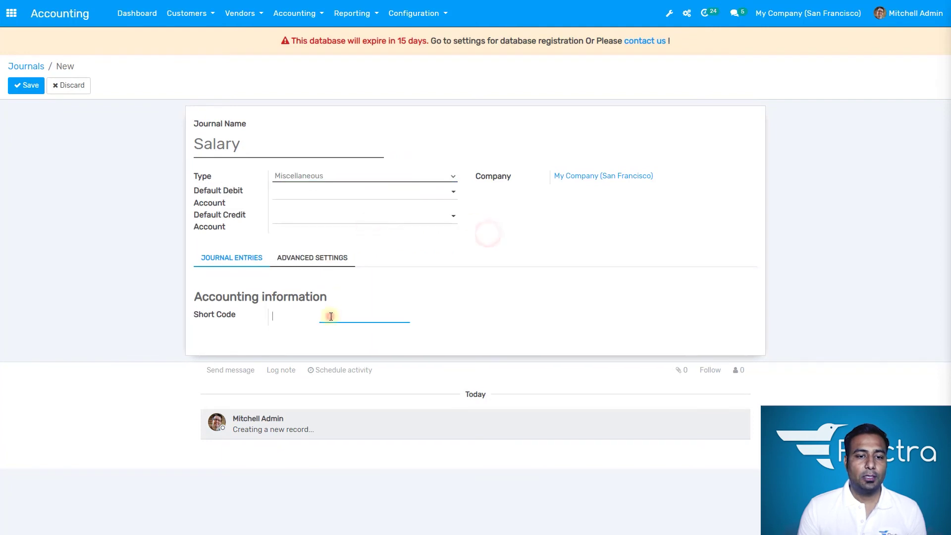
text(Sal)
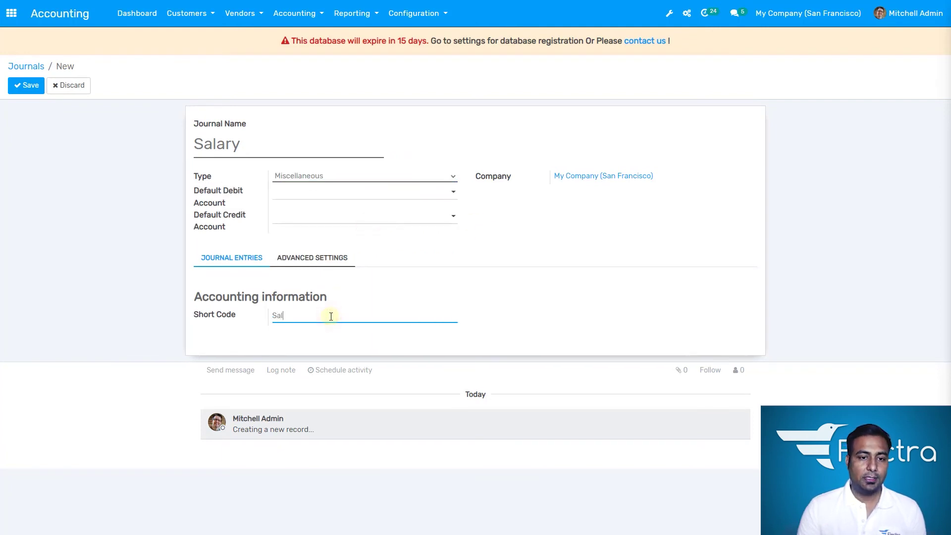
click(542, 324)
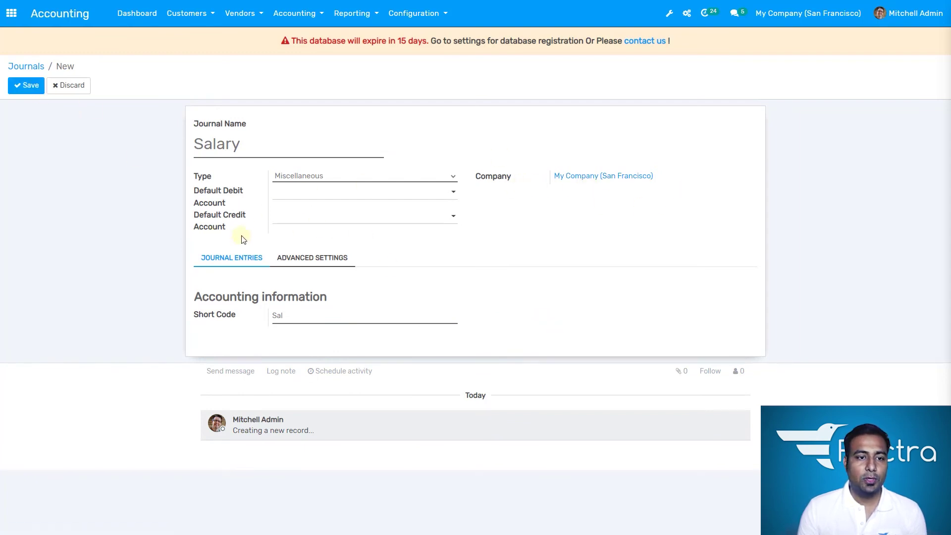
Set default debit 101401 Bank Suspense Account and credit 101300 Account Receivable (PoS), then save.
click(334, 195)
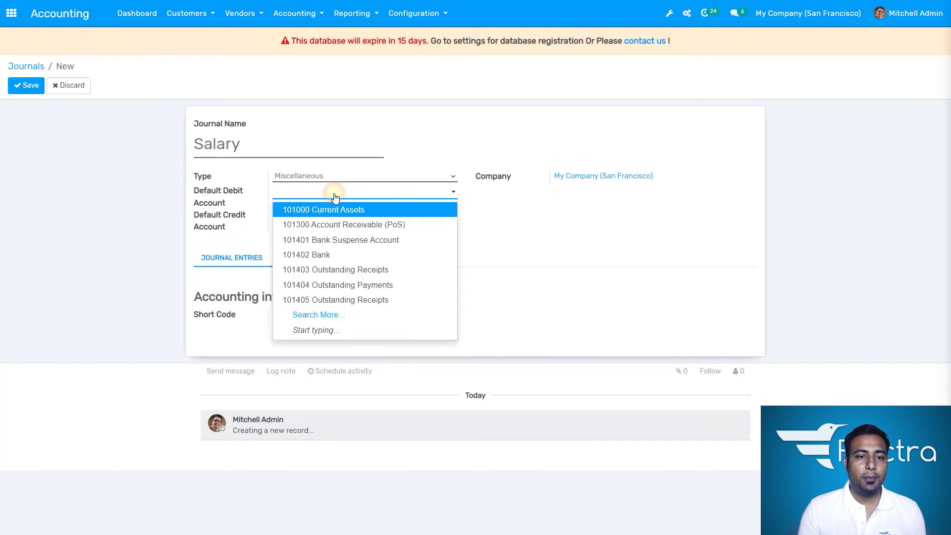
click(346, 242)
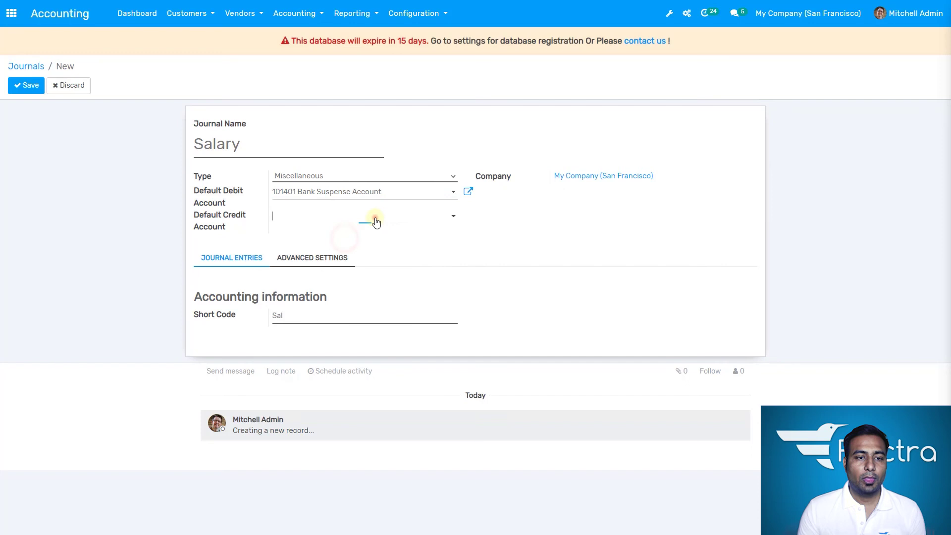
click(372, 216)
click(361, 249)
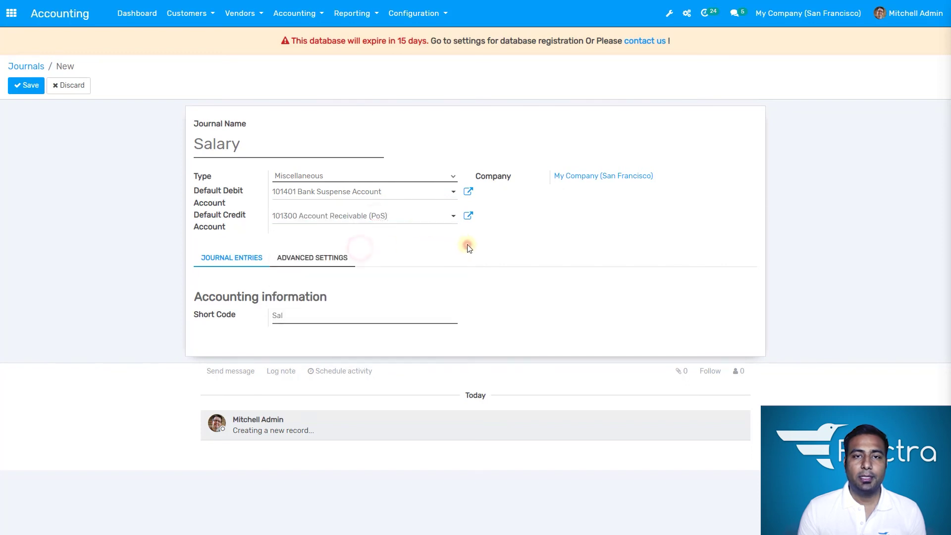
click(21, 87)
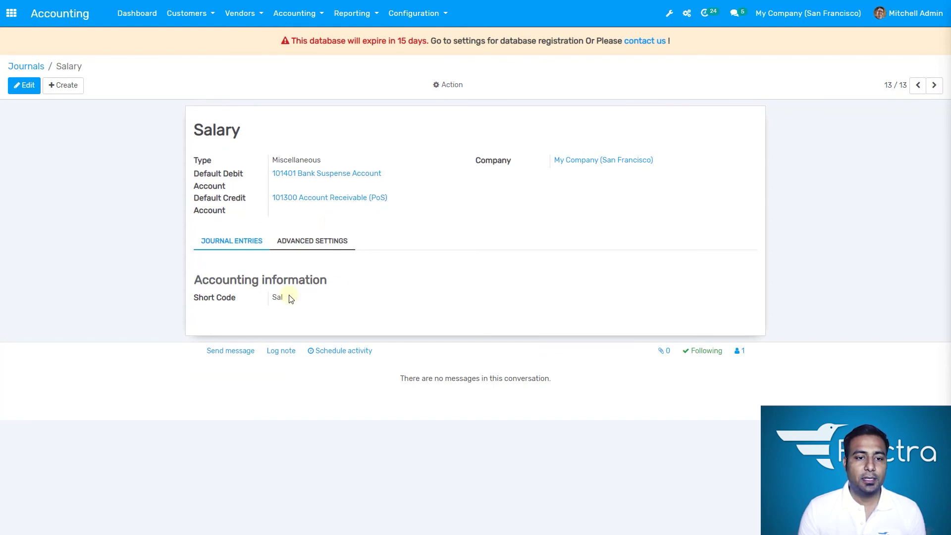
Back in the journals list, drag the Salary row up to just below Bank.
click(35, 67)
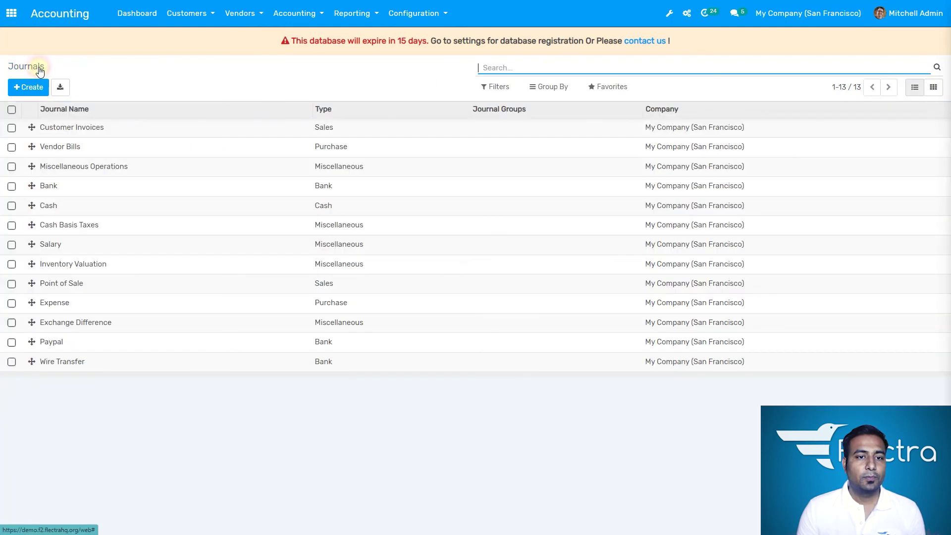
click(220, 426)
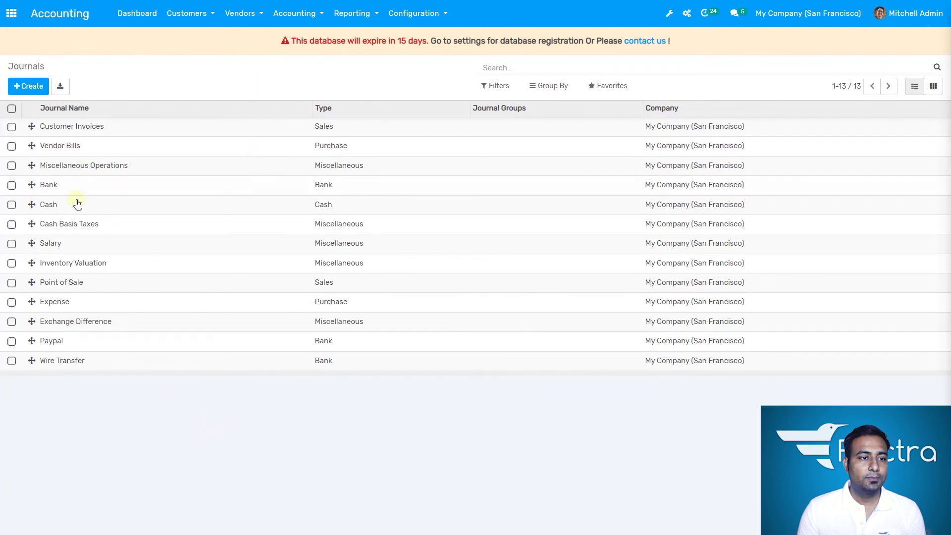
click(16, 244)
drag(31, 243, 45, 204)
click(17, 204)
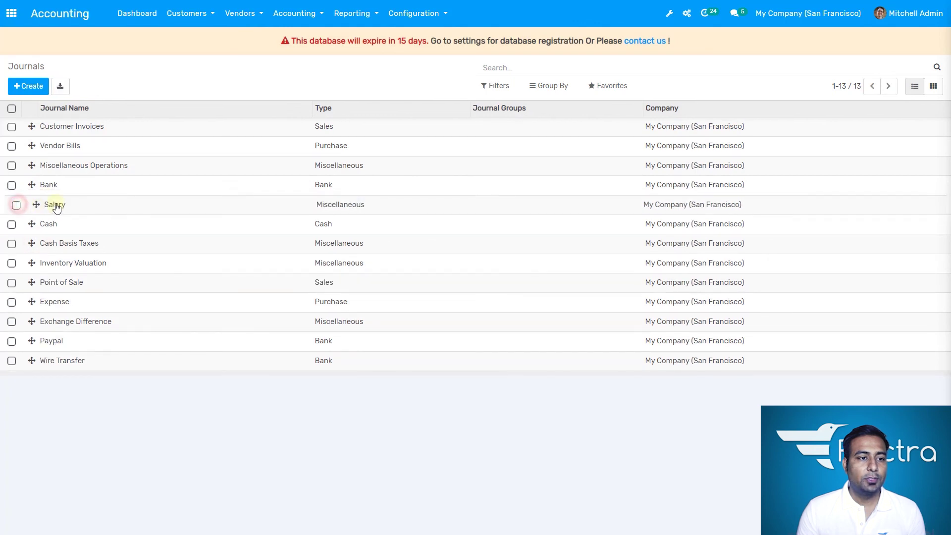
Open the Salary journal's details, then return to the Journals list.
click(59, 206)
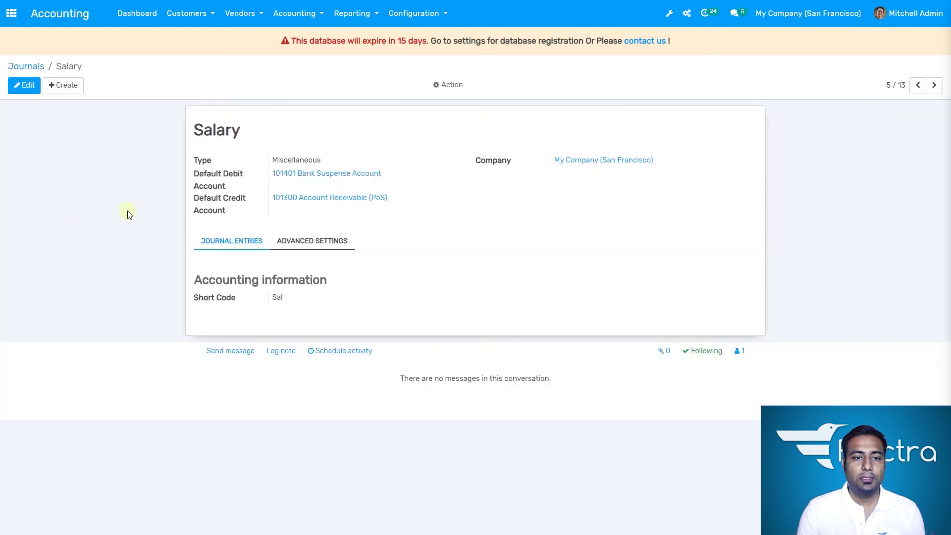
click(429, 283)
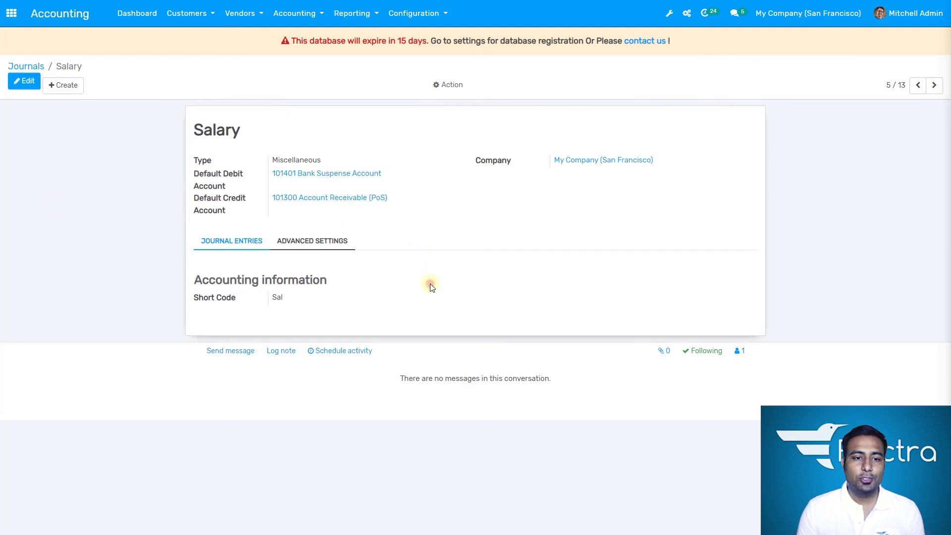
click(397, 300)
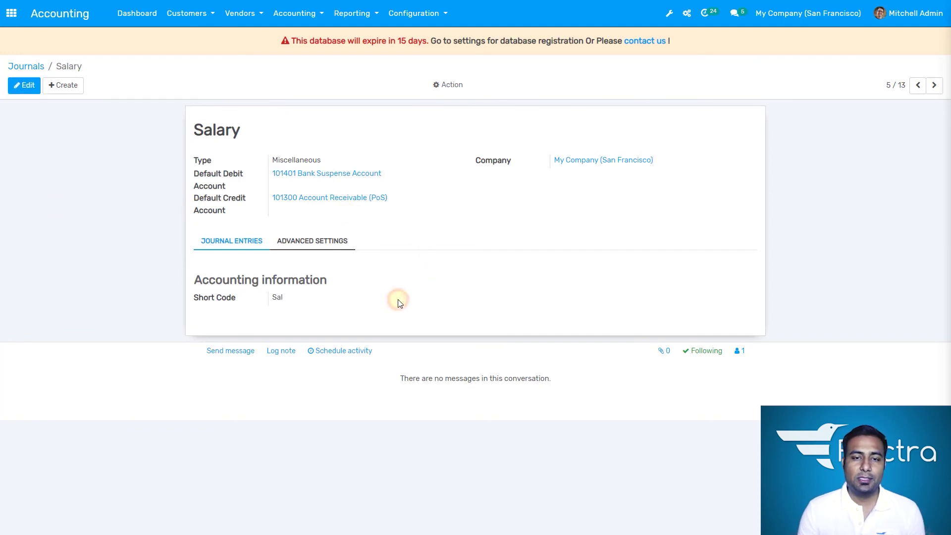
click(27, 66)
click(373, 417)
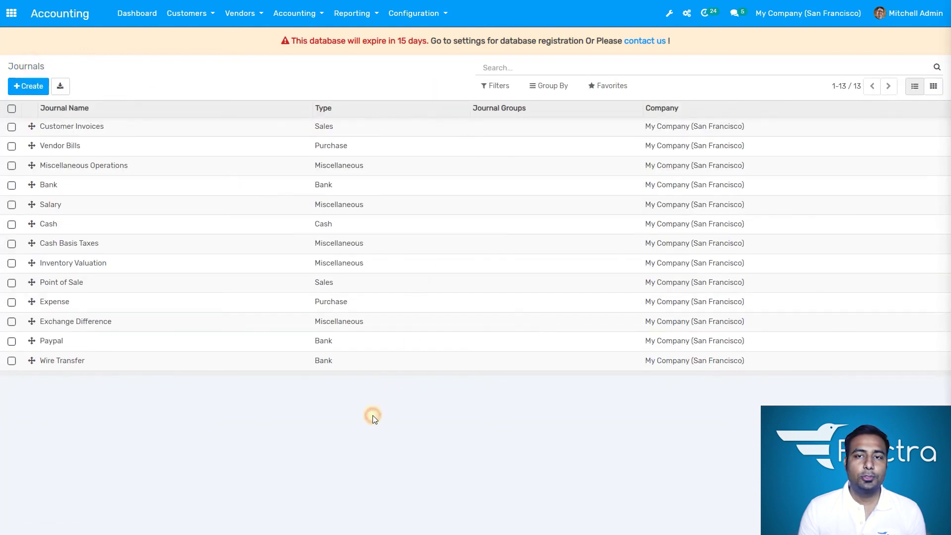